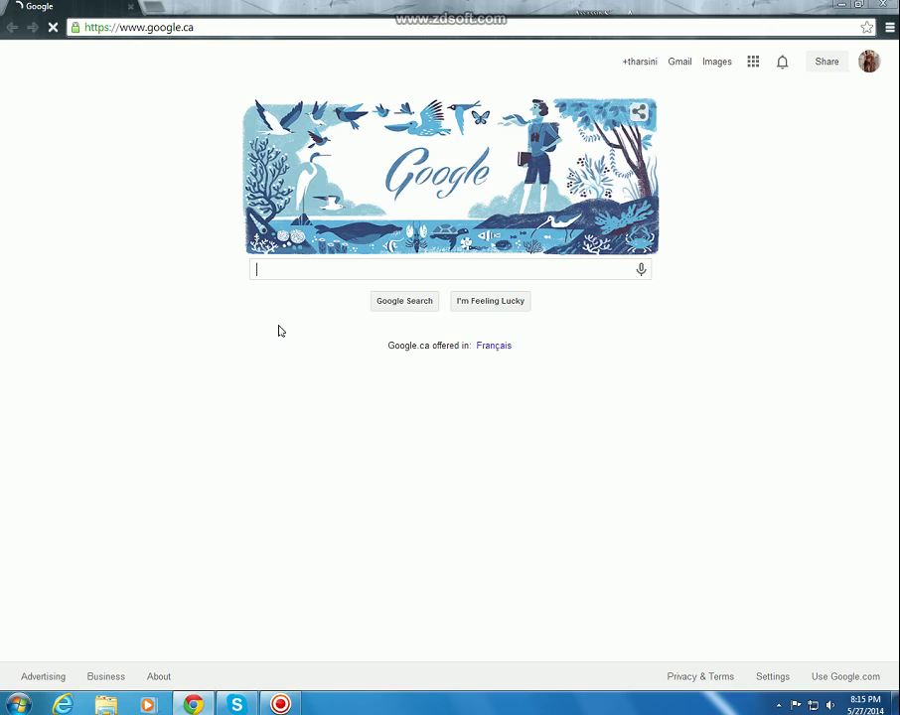
Google 'reflector' and open the airsquirrels.com/reflector result
{"action": "type", "text": "refl"}
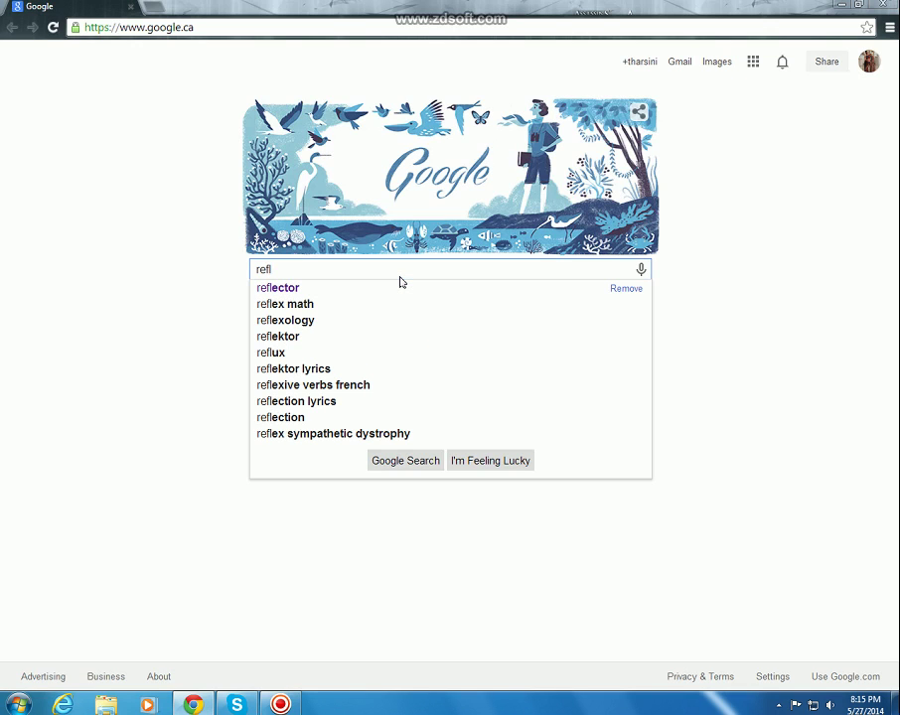
{"action": "type", "text": "ector"}
{"action": "key", "text": "Return"}
{"action": "left_click", "coordinate": [282, 169]}
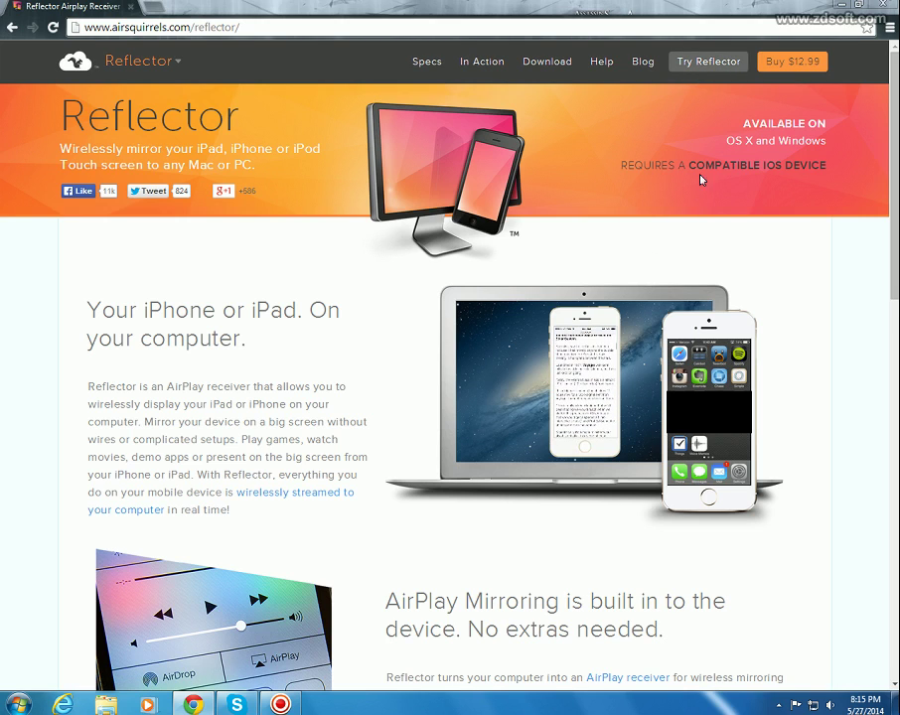
Open the Try Reflector download page and highlight the Windows 32-bit and 64-bit version labels
{"action": "left_click", "coordinate": [713, 66]}
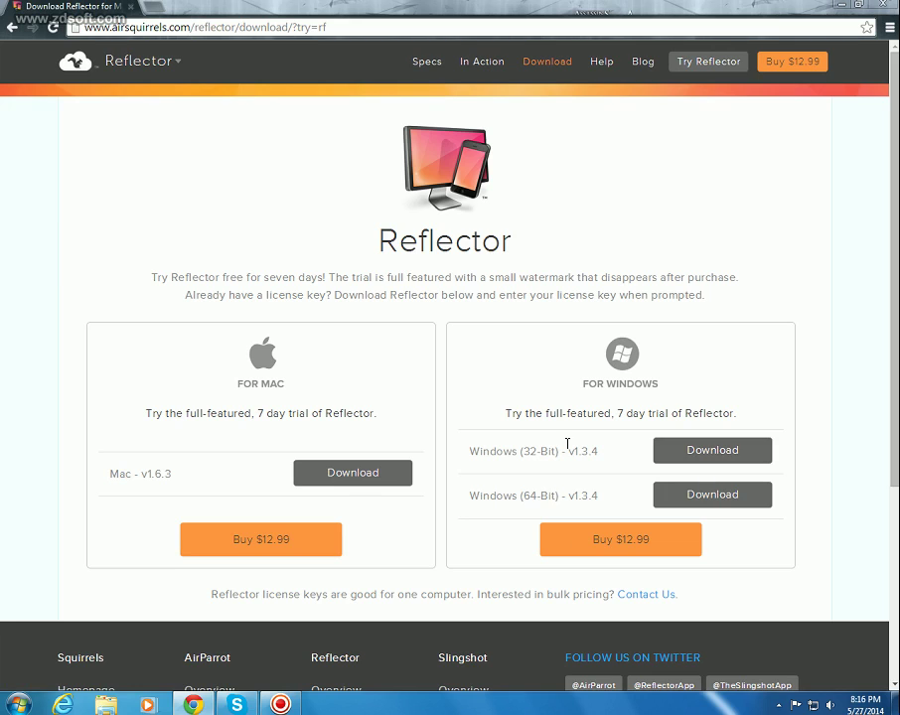
{"action": "left_click_drag", "start_coordinate": [562, 451], "coordinate": [467, 451]}
{"action": "left_click_drag", "start_coordinate": [556, 495], "coordinate": [473, 497]}
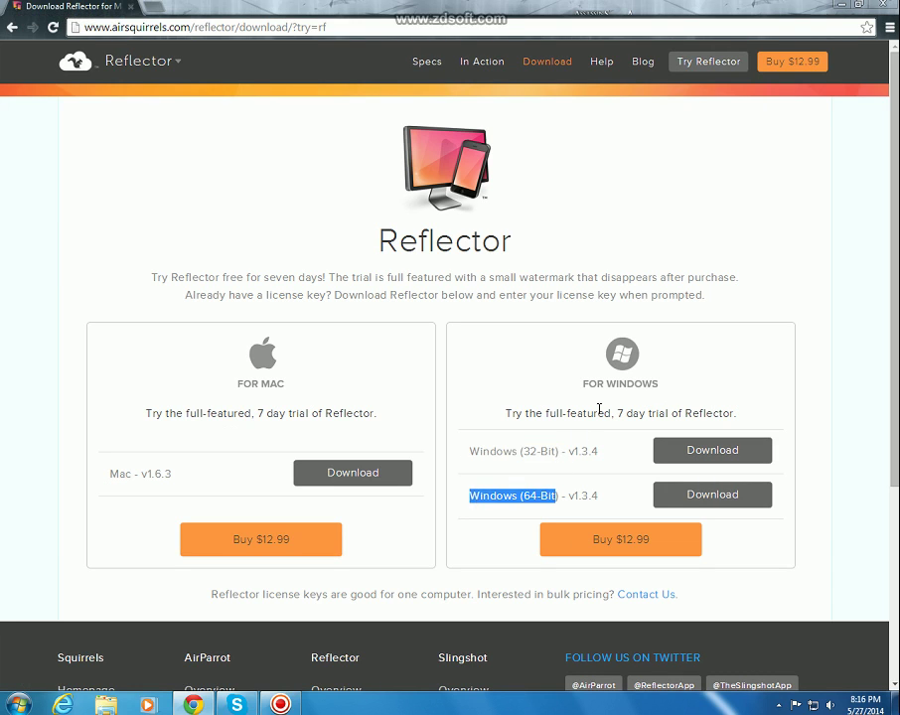
{"action": "left_click", "coordinate": [602, 466]}
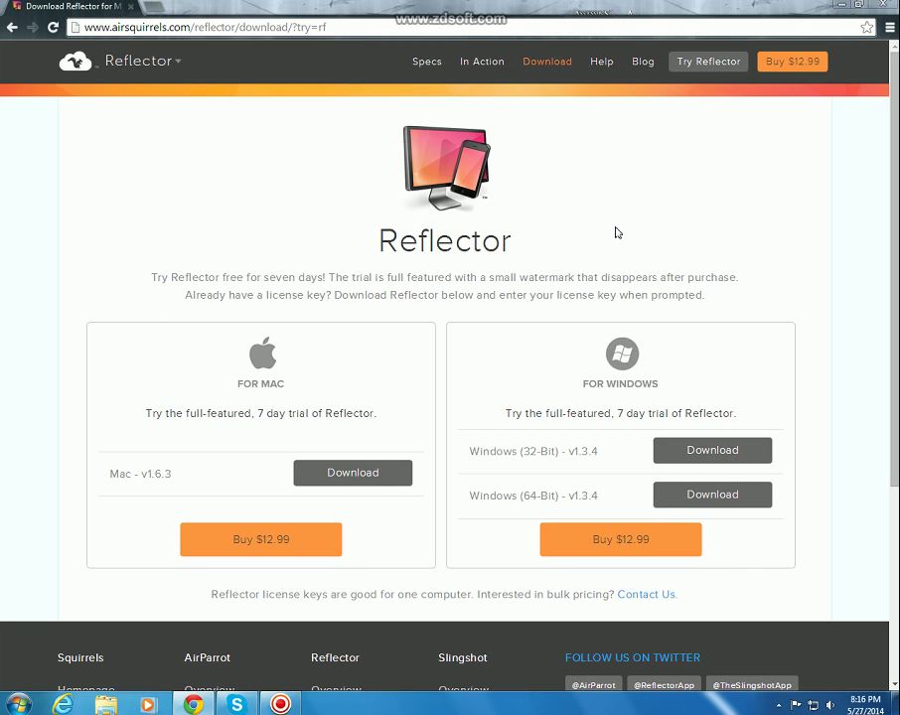
Download the Windows 32-bit Reflector installer and cancel the duplicate Reflector32 download
{"action": "left_click", "coordinate": [692, 453]}
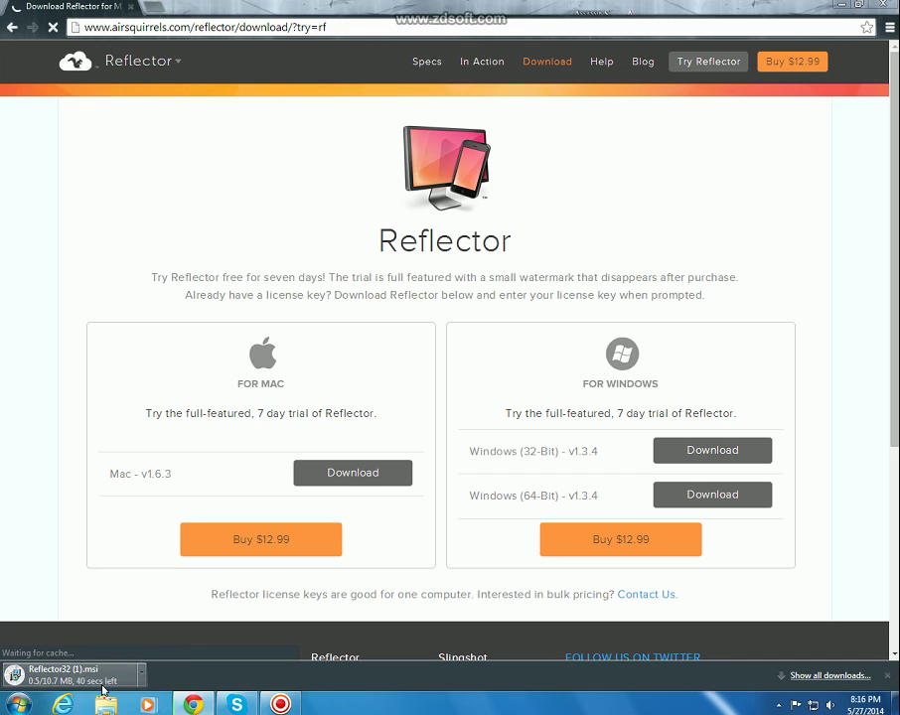
{"action": "right_click", "coordinate": [71, 683]}
{"action": "left_click", "coordinate": [114, 668]}
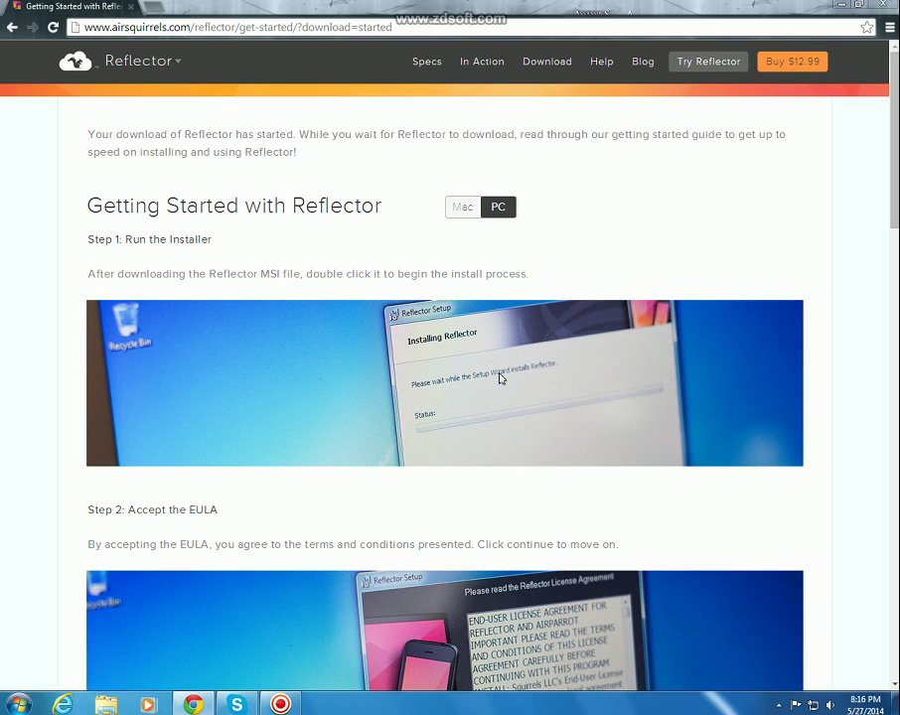
Scroll the Getting Started guide down to Step 3, opening Reflector
{"action": "scroll", "coordinate": [499, 377], "scroll_direction": "down", "scroll_amount": 4}
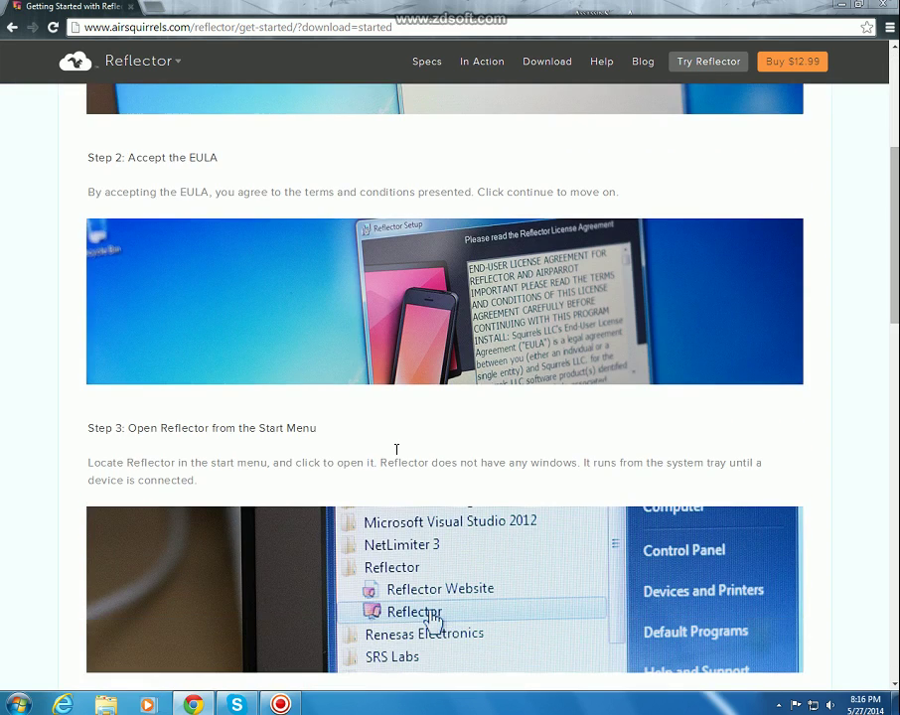
{"action": "scroll", "coordinate": [338, 398], "scroll_direction": "down", "scroll_amount": 3}
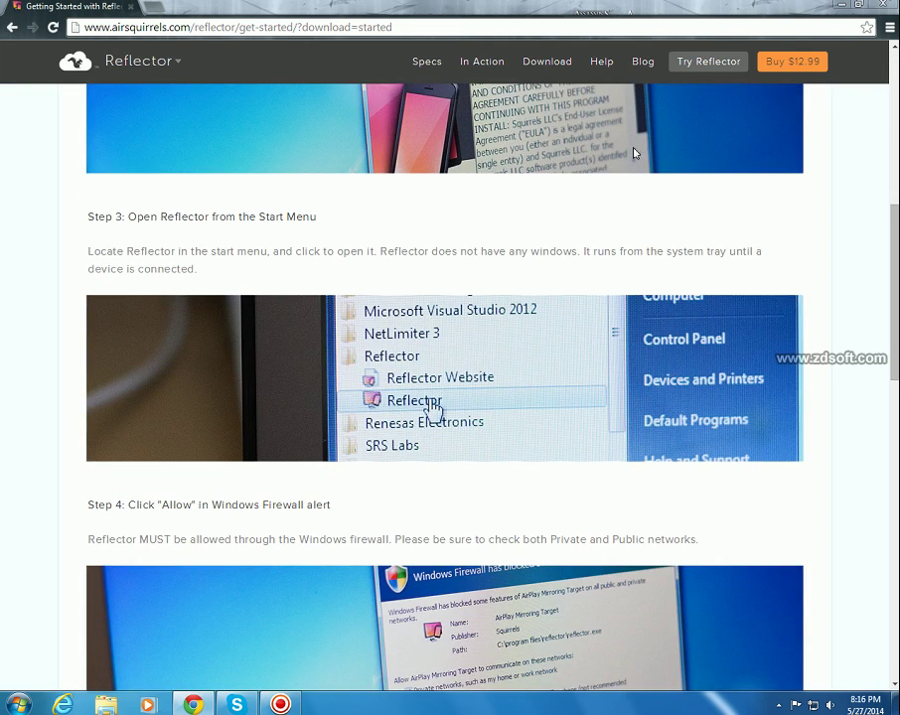
{"action": "scroll", "coordinate": [402, 400], "scroll_direction": "up", "scroll_amount": 1}
{"action": "scroll", "coordinate": [404, 400], "scroll_direction": "up", "scroll_amount": 2}
{"action": "scroll", "coordinate": [294, 471], "scroll_direction": "down", "scroll_amount": 3}
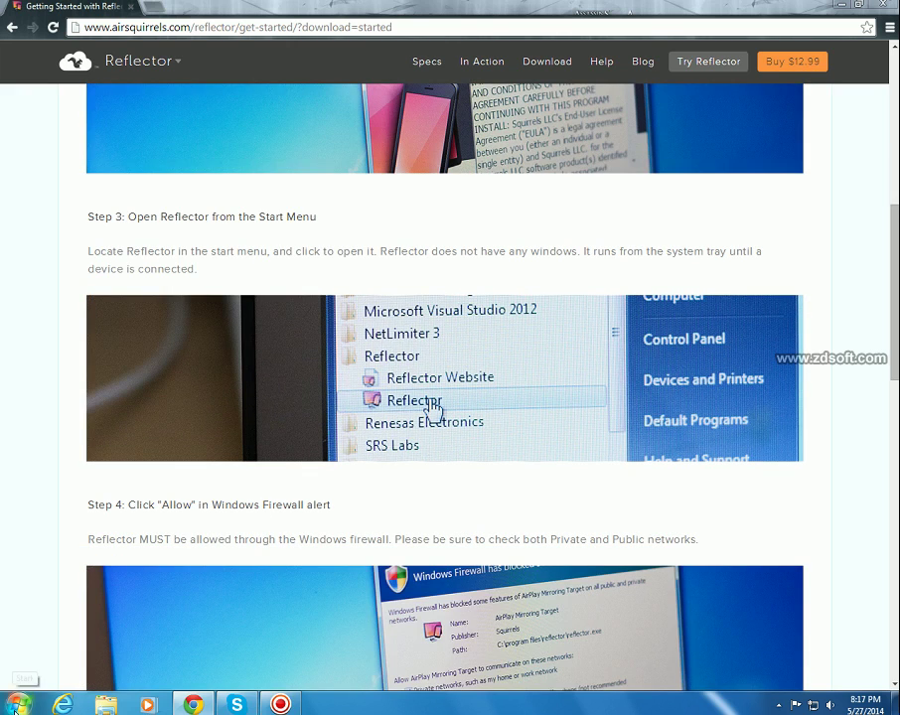
{"action": "left_click", "coordinate": [19, 701]}
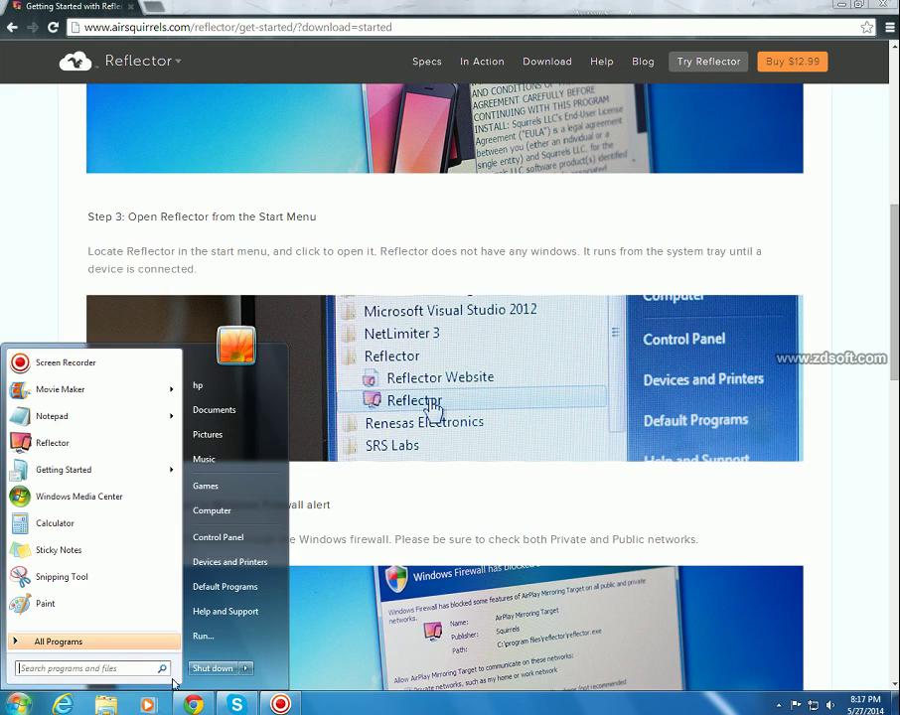
{"action": "left_click", "coordinate": [72, 645]}
{"action": "key", "text": "super"}
{"action": "key", "text": "super"}
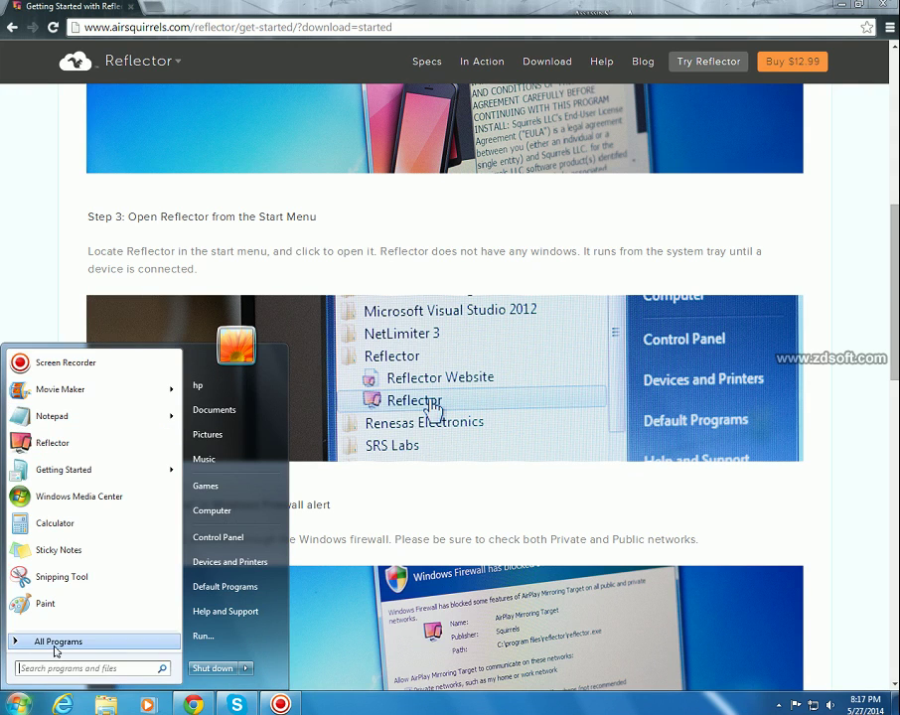
{"action": "left_click", "coordinate": [55, 647]}
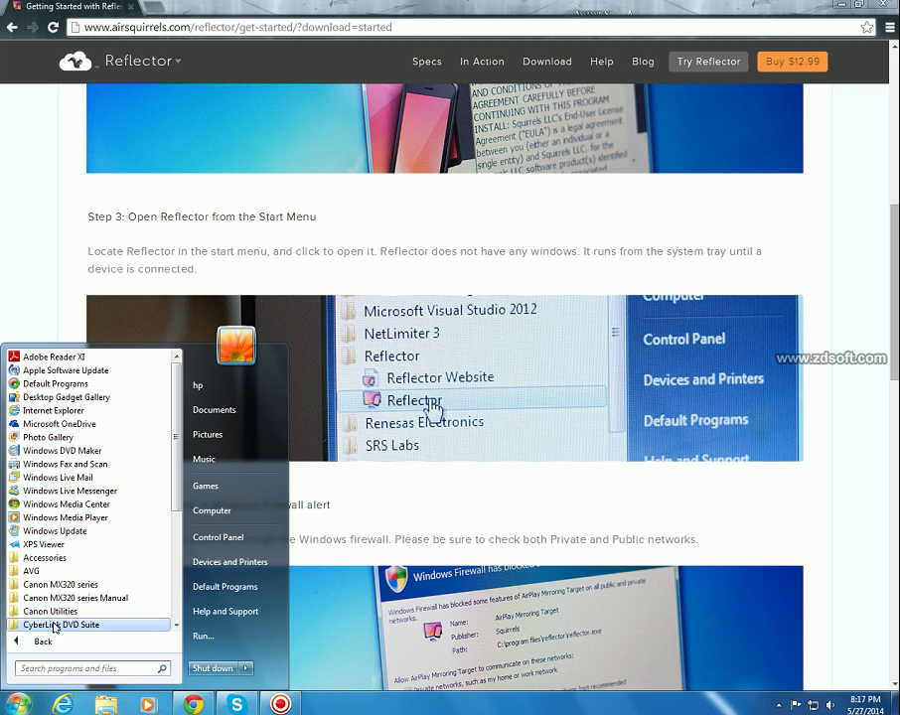
{"action": "left_click_drag", "start_coordinate": [173, 471], "coordinate": [176, 575]}
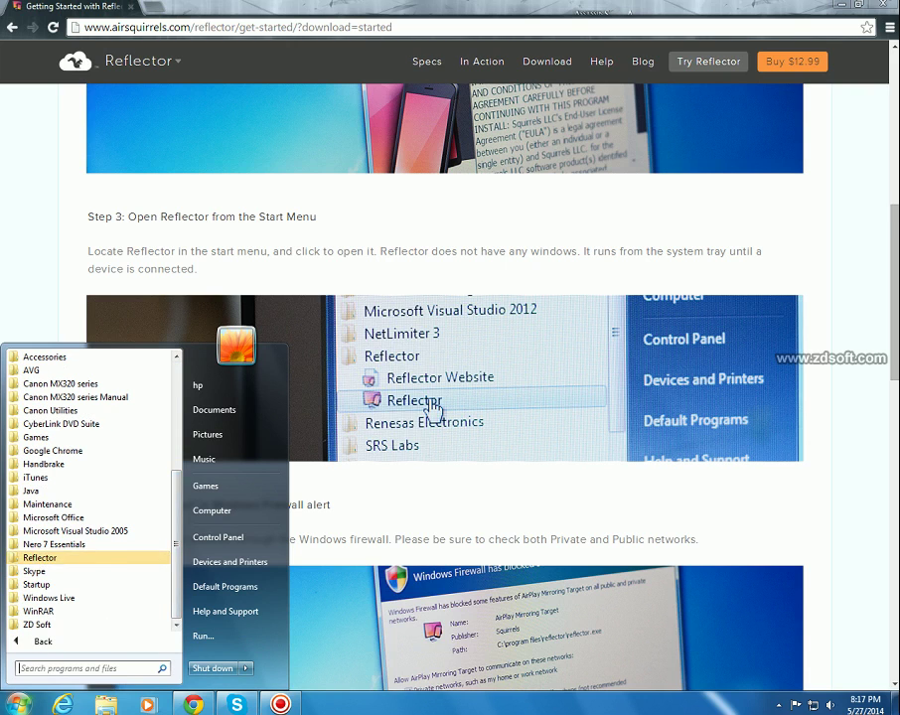
{"action": "key", "text": "Escape"}
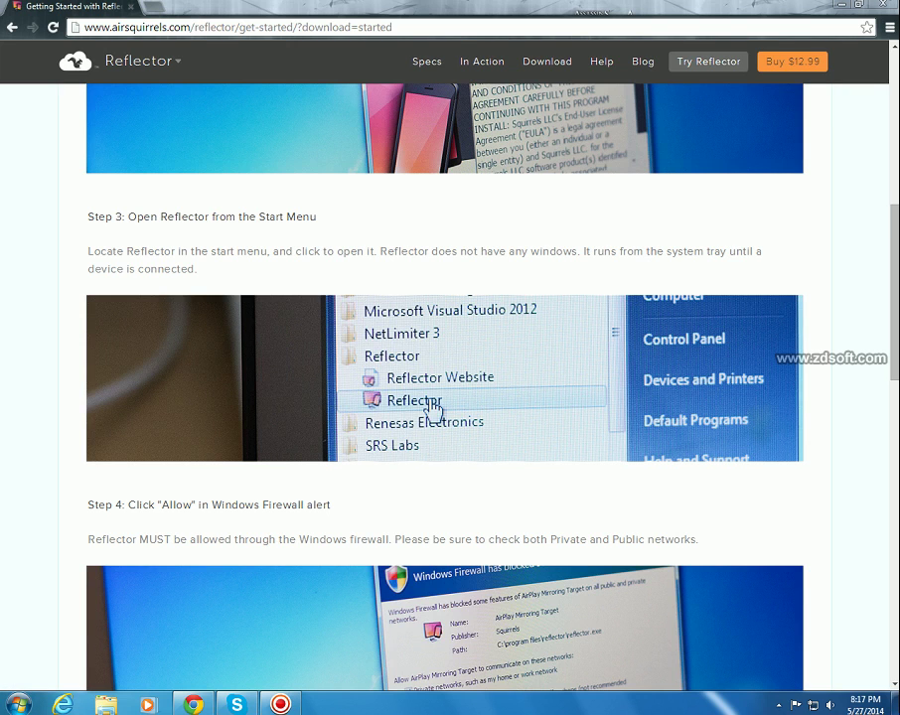
Read guide Steps 4–6 on firewall and iOS AirPlay connection, then close Chrome
{"action": "left_click_drag", "start_coordinate": [891, 254], "coordinate": [895, 305]}
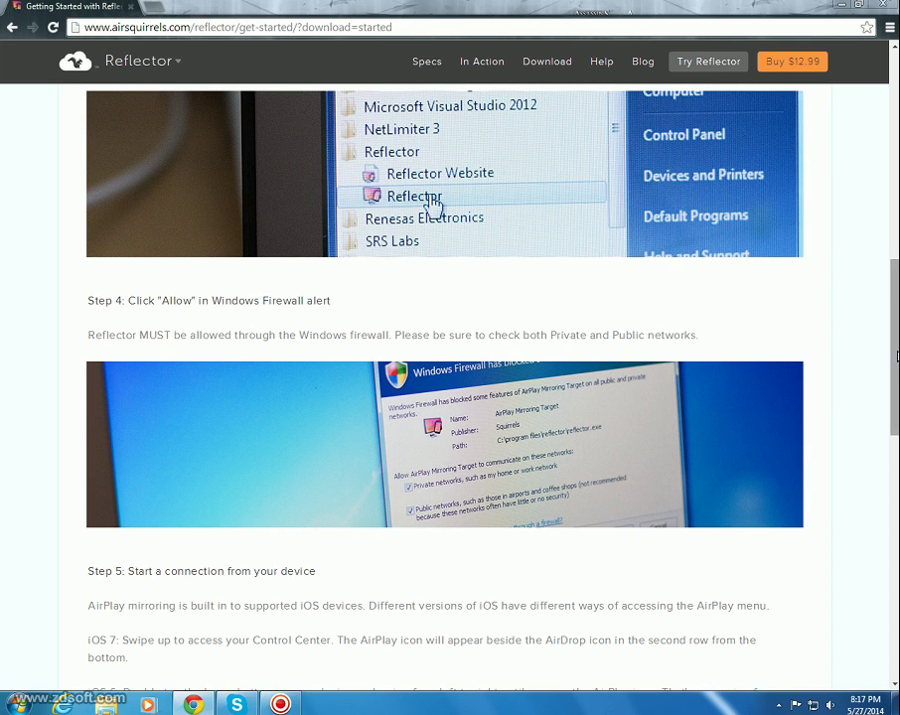
{"action": "scroll", "coordinate": [807, 404], "scroll_direction": "down", "scroll_amount": 1}
{"action": "scroll", "coordinate": [882, 478], "scroll_direction": "down", "scroll_amount": 3}
{"action": "scroll", "coordinate": [883, 477], "scroll_direction": "down", "scroll_amount": 1}
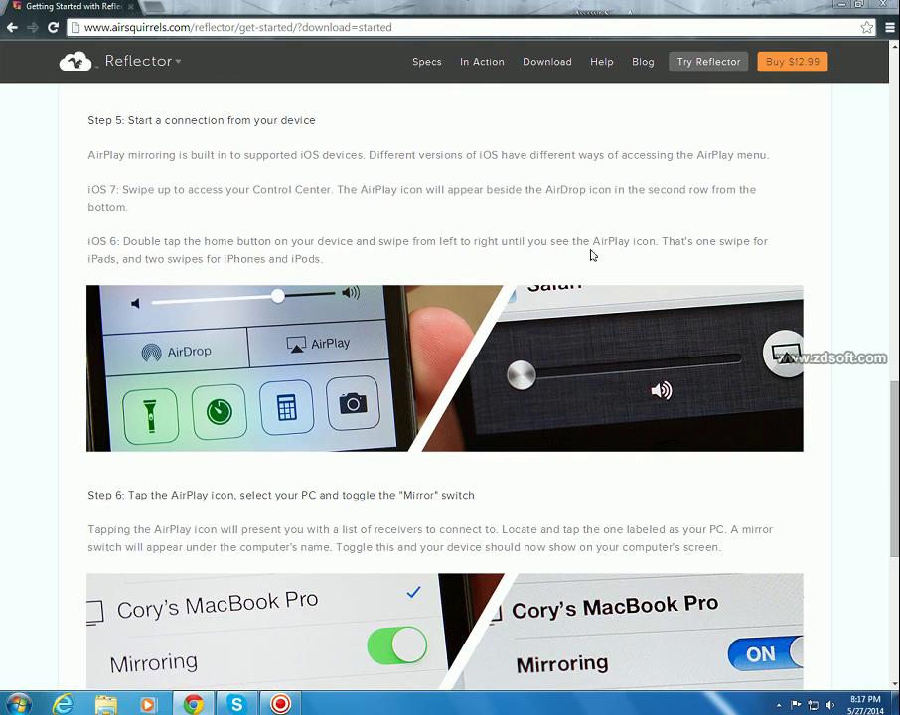
{"action": "scroll", "coordinate": [682, 178], "scroll_direction": "up", "scroll_amount": 6}
{"action": "left_click", "coordinate": [885, 7]}
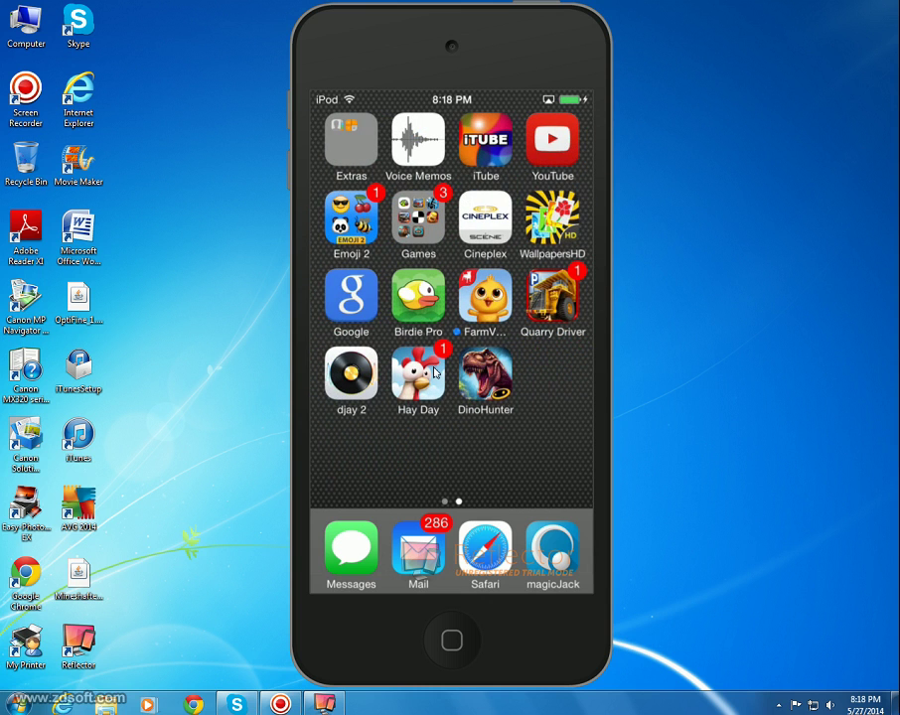
Show the iPod mirror in full screen, then return to the windowed mirror
{"action": "right_click", "coordinate": [327, 368]}
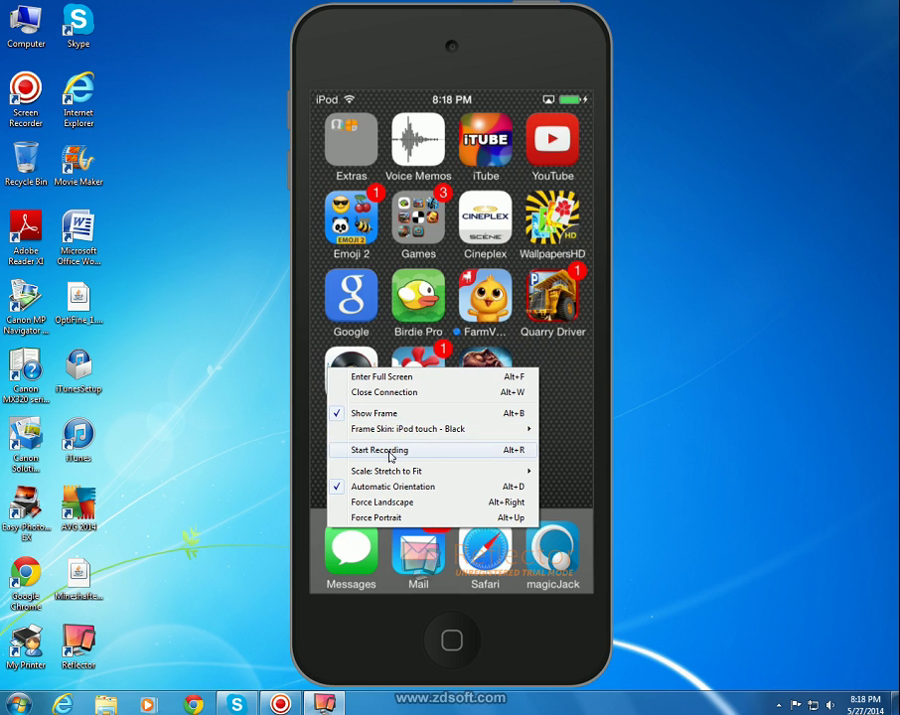
{"action": "left_click", "coordinate": [401, 380]}
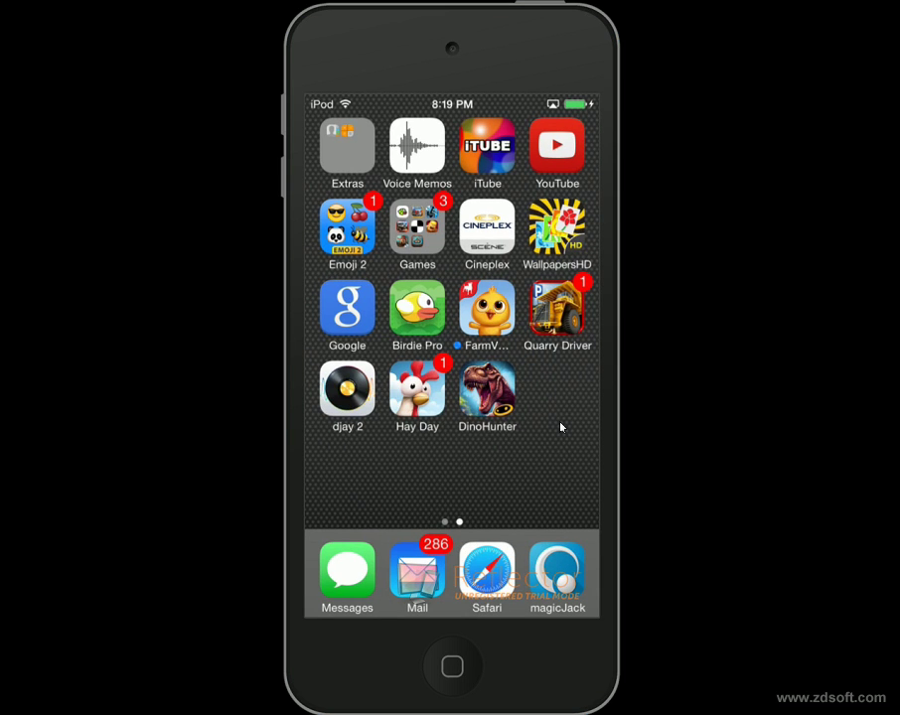
{"action": "right_click", "coordinate": [552, 427]}
{"action": "left_click", "coordinate": [548, 433]}
Review the Start Recording and Scale options, then close the iPod connection
{"action": "right_click", "coordinate": [525, 440]}
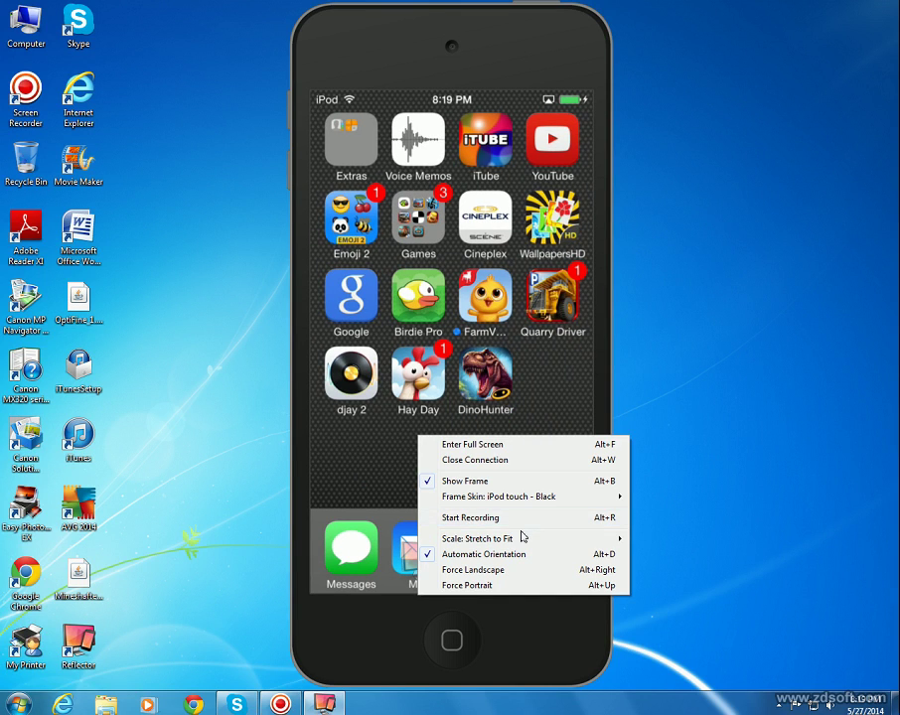
{"action": "mouse_move", "coordinate": [519, 539]}
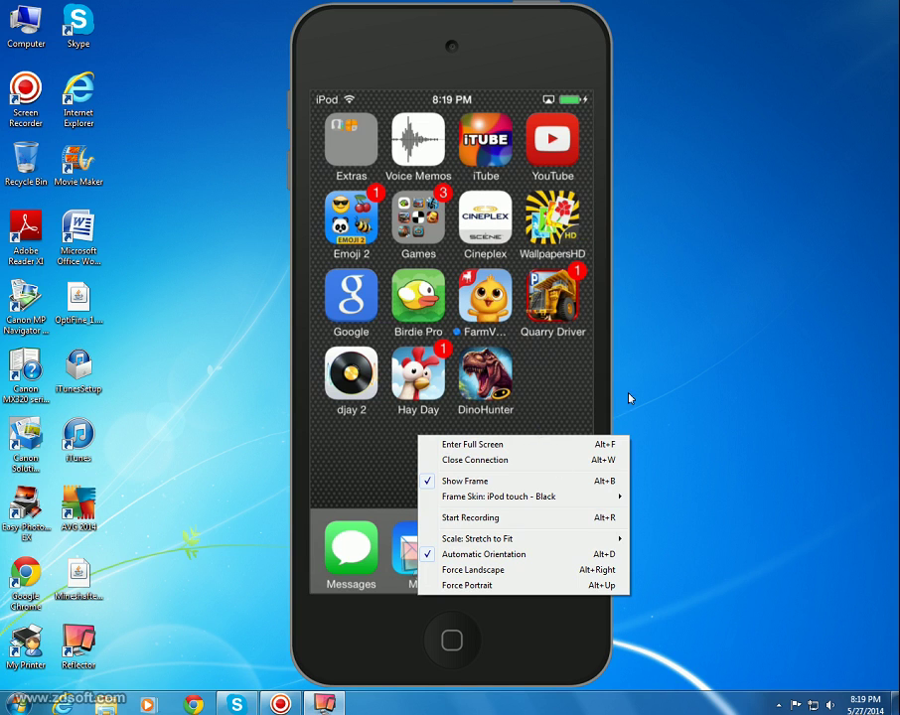
{"action": "left_click", "coordinate": [509, 429]}
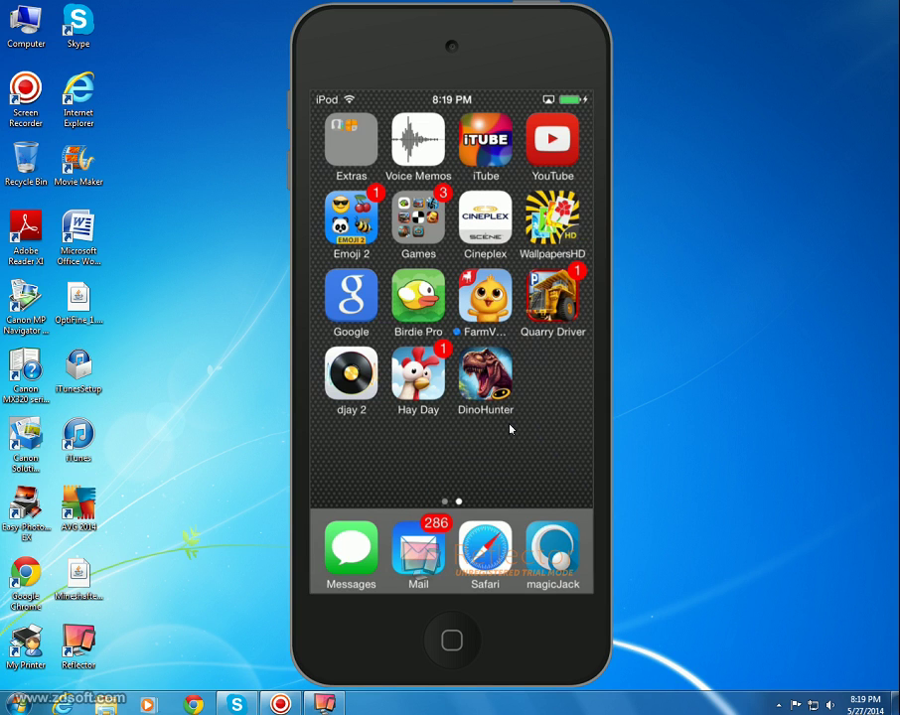
{"action": "right_click", "coordinate": [510, 429]}
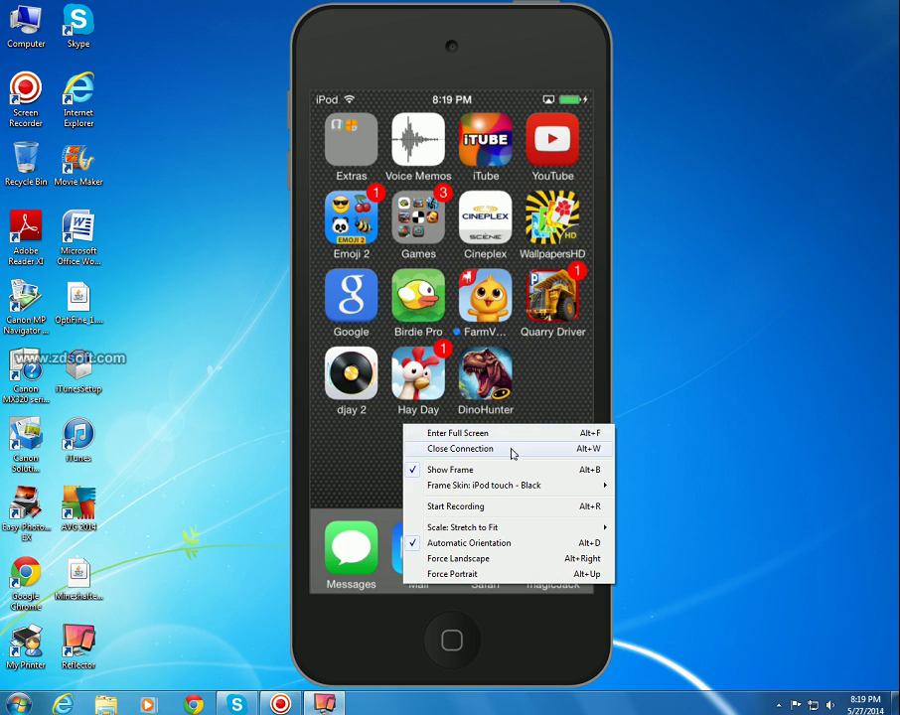
{"action": "left_click", "coordinate": [830, 298]}
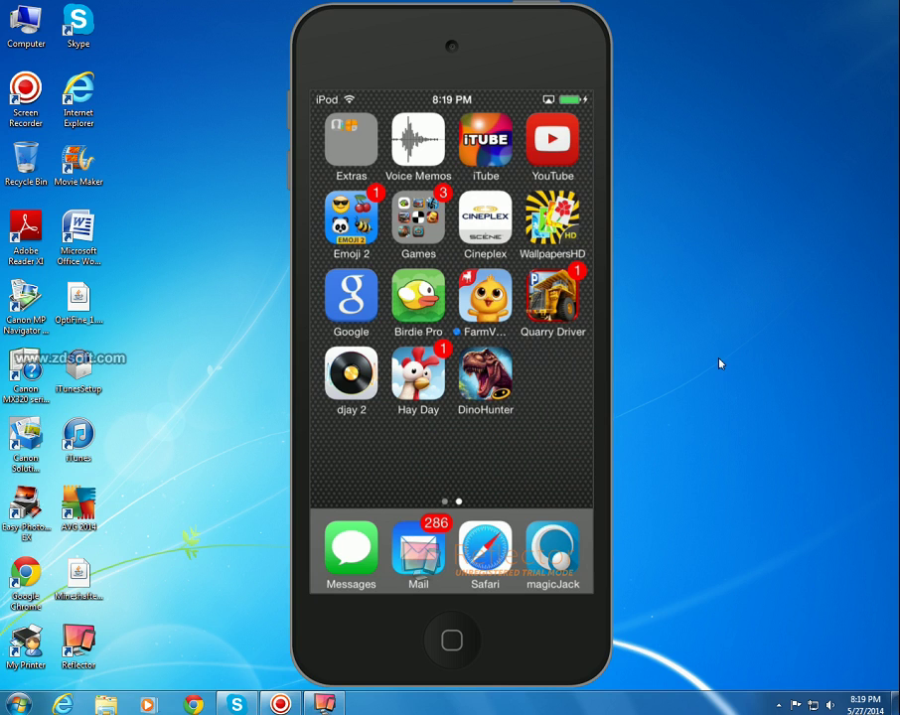